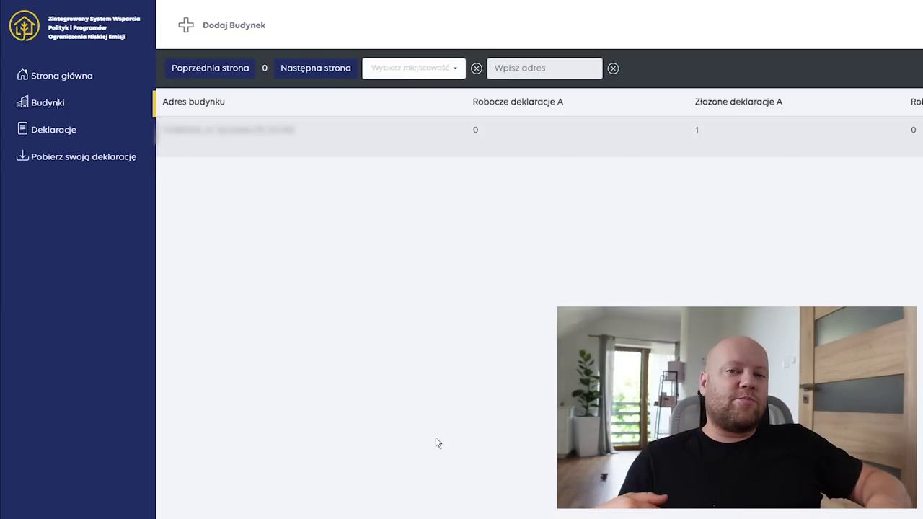
Add a building with its voivodeship, county, municipality, town, postal code, street and building number, leaving both manual-entry options off
click(254, 38)
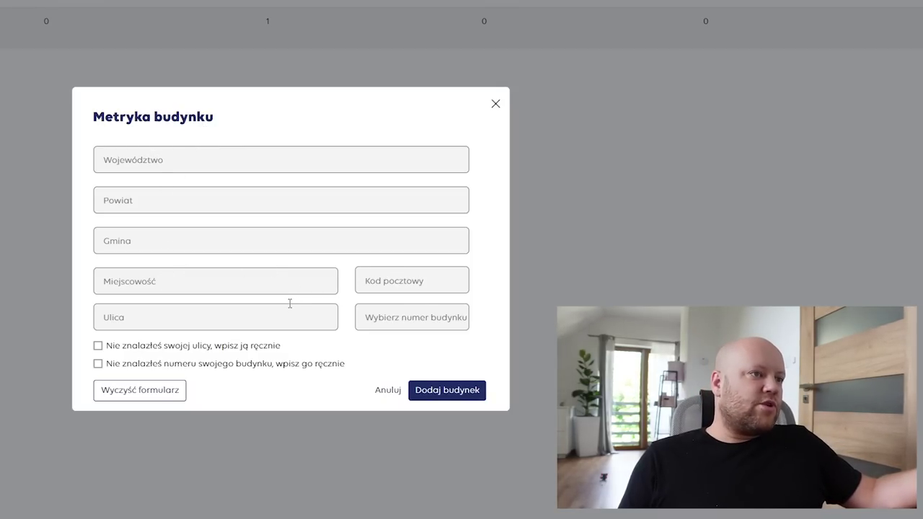
click(243, 350)
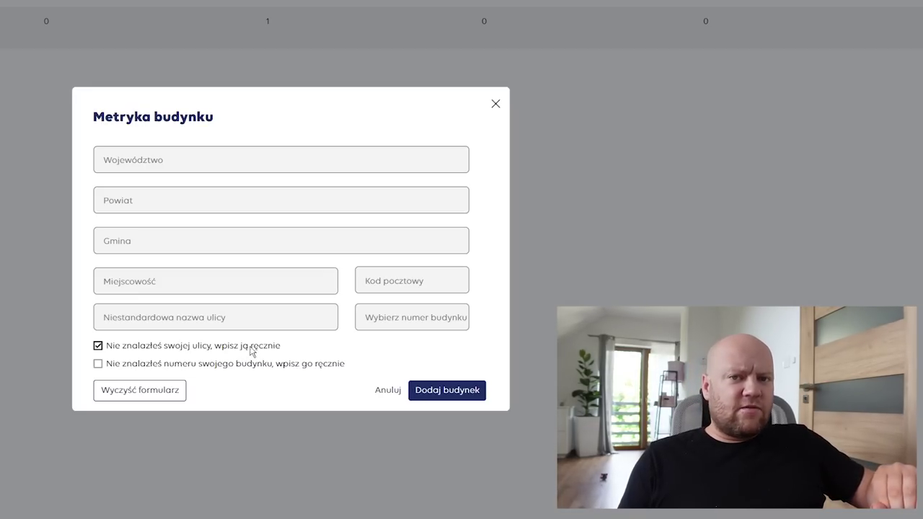
click(234, 352)
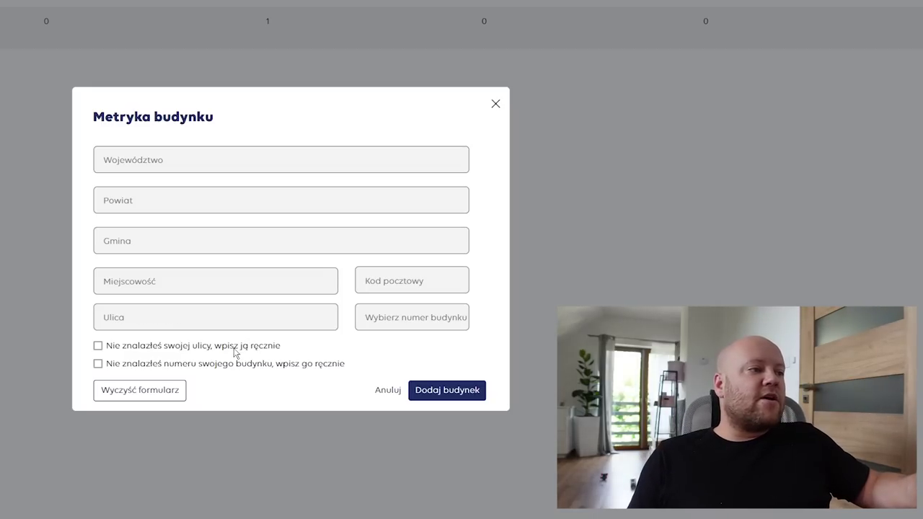
click(239, 366)
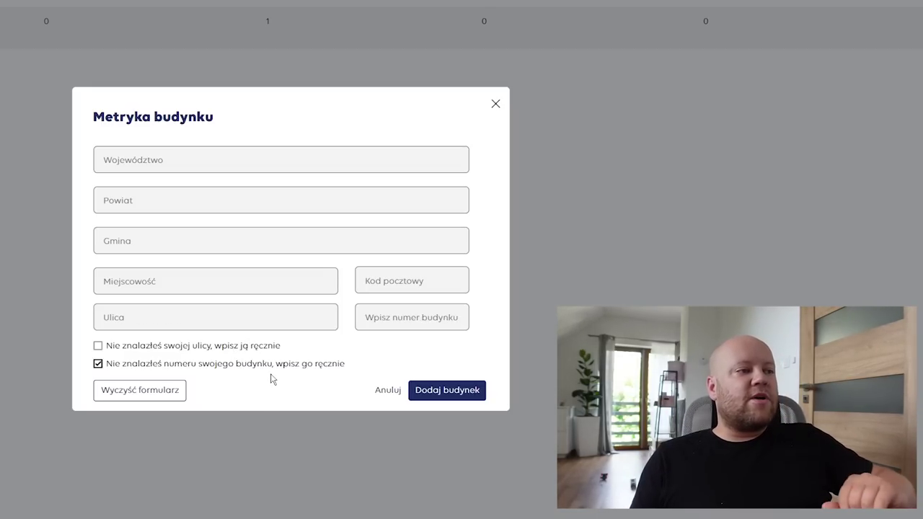
click(394, 326)
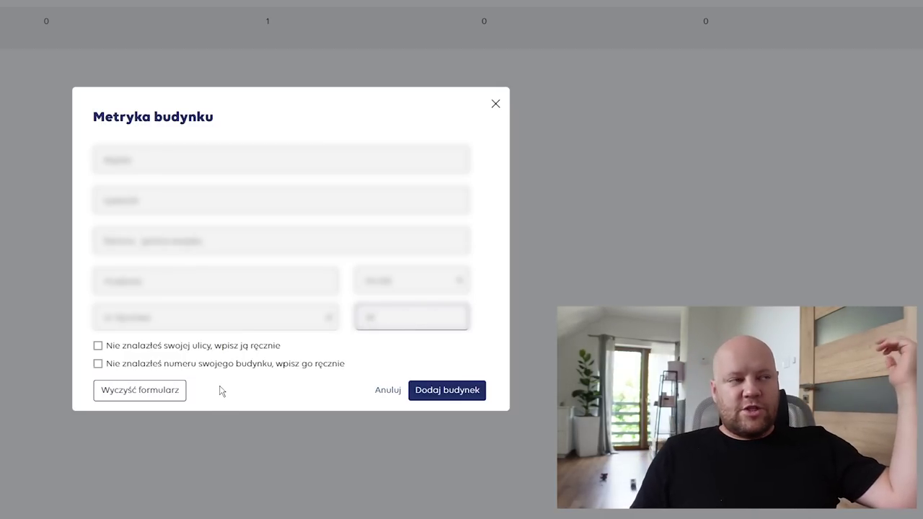
click(452, 388)
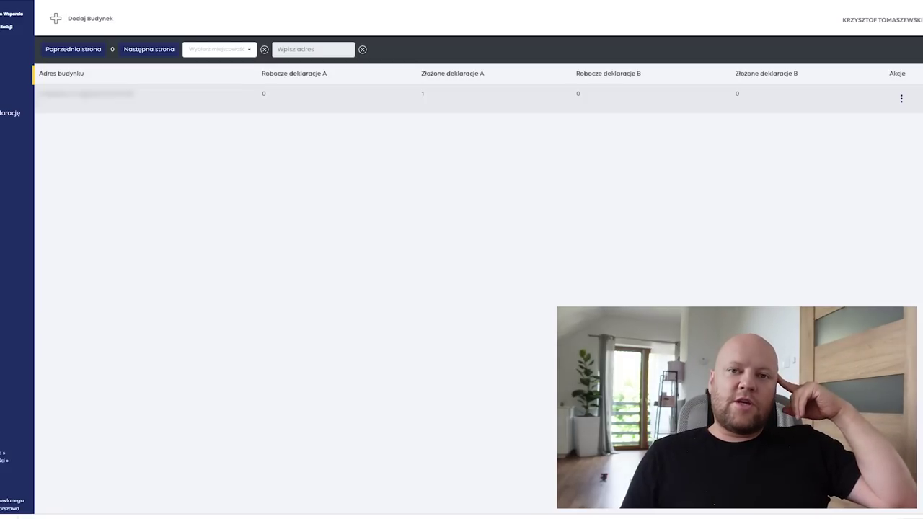
Check the actions available for the listed building and open the declarations section to add a new declaration
click(900, 98)
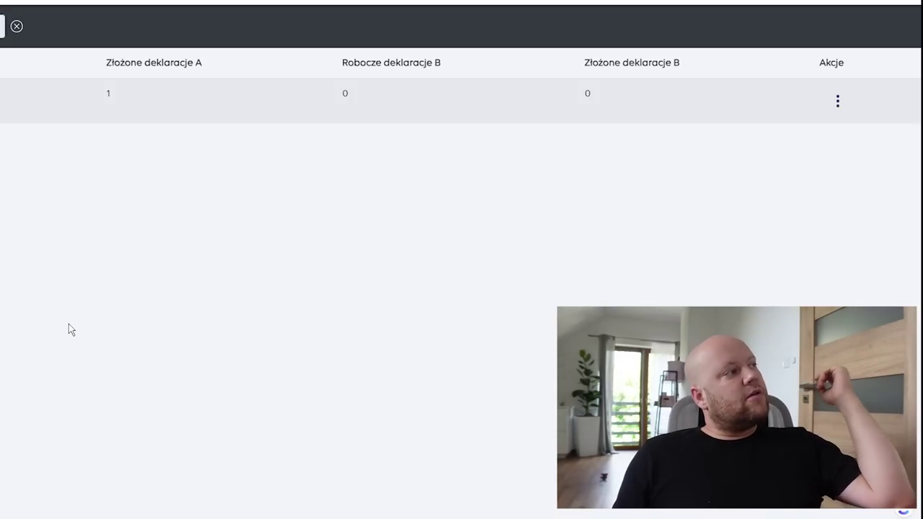
click(840, 103)
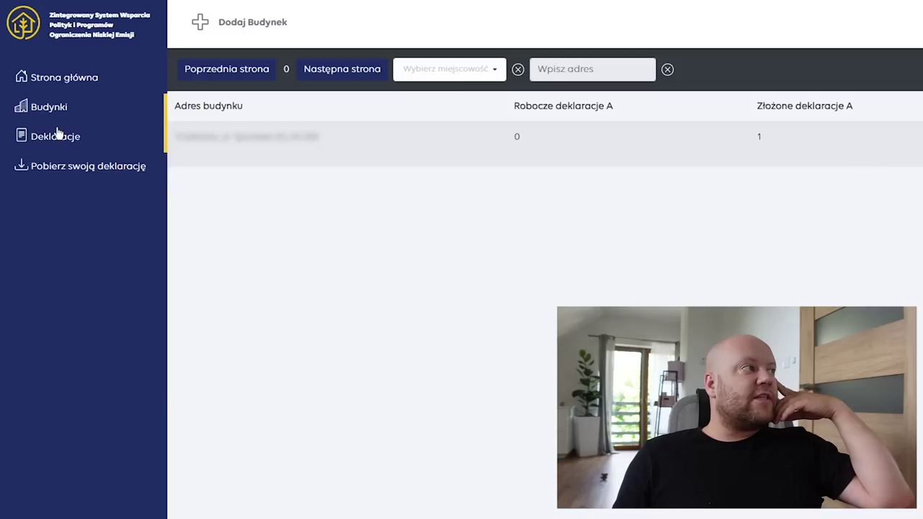
click(56, 136)
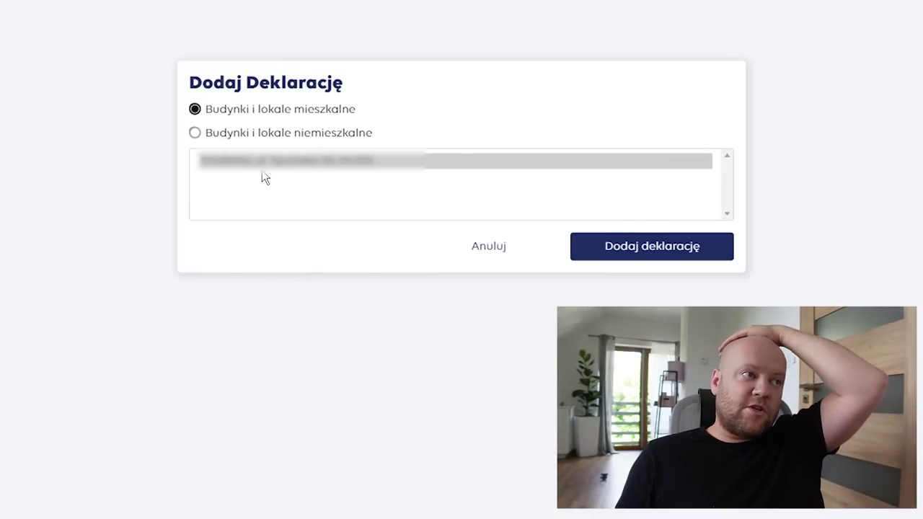
Add a declaration of the type Budynki i lokale mieszkalne for the listed building
click(284, 134)
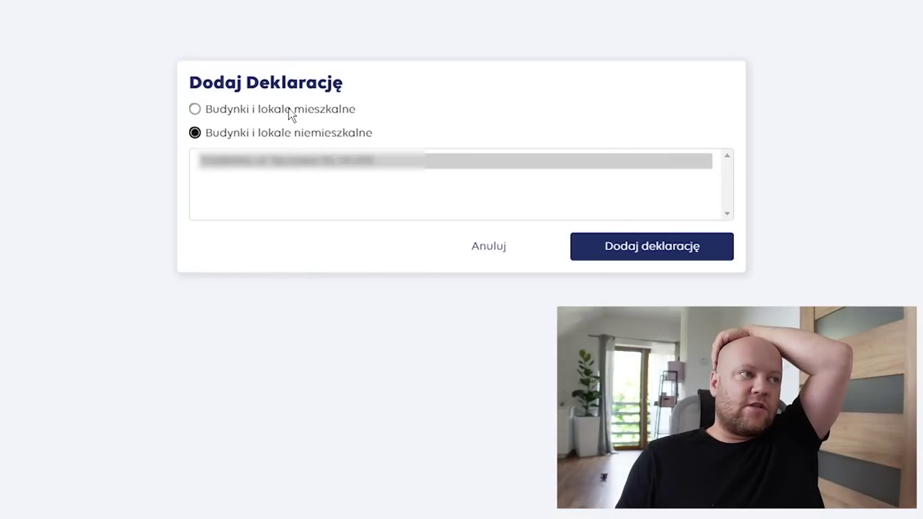
drag(289, 108, 290, 112)
click(238, 110)
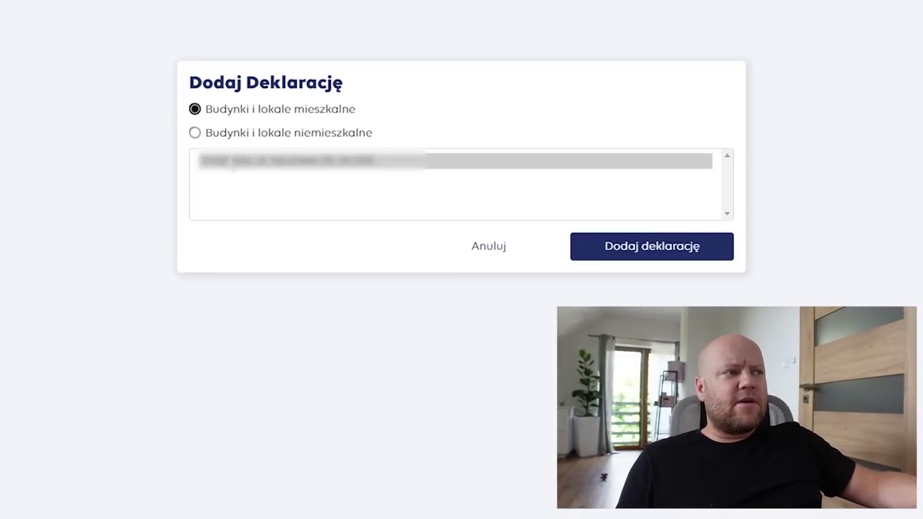
click(229, 133)
click(228, 111)
click(228, 136)
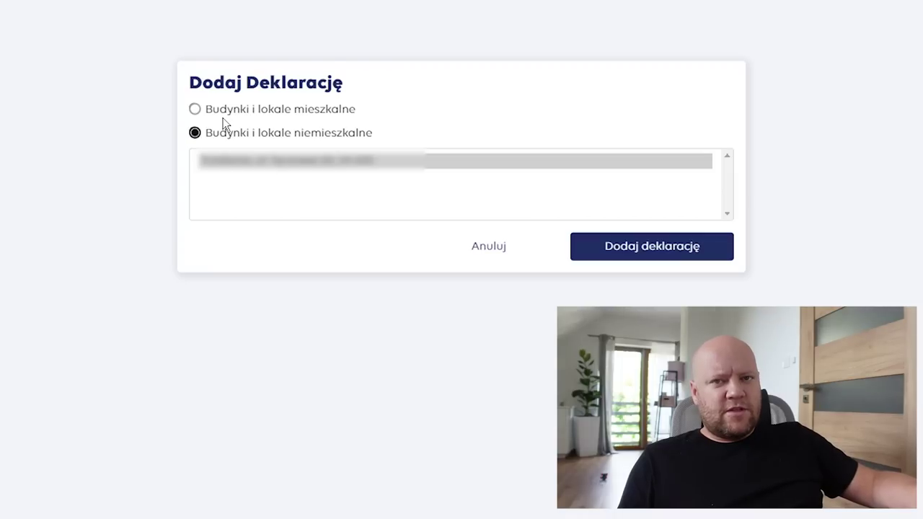
drag(240, 109, 233, 109)
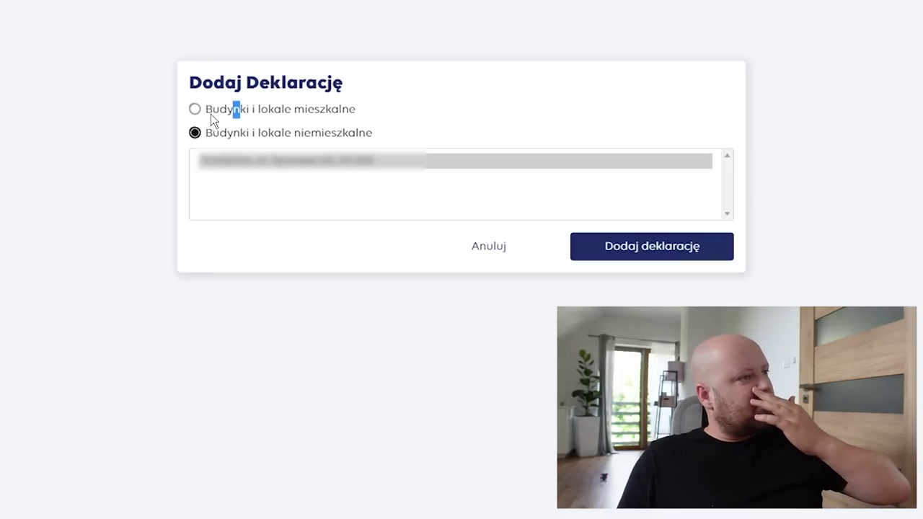
triple_click(238, 166)
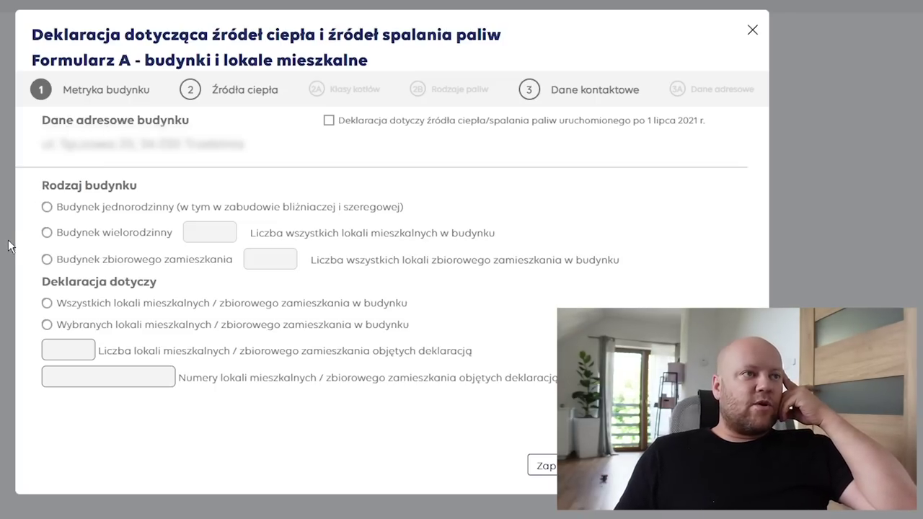
Set the building type to Budynek jednorodzinny, apply the declaration to all residential units, and proceed to the heat sources
click(100, 210)
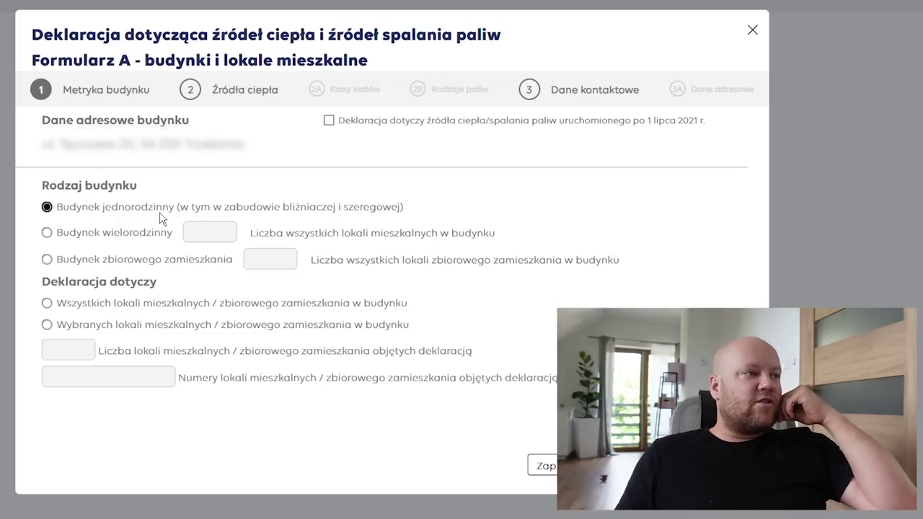
click(153, 303)
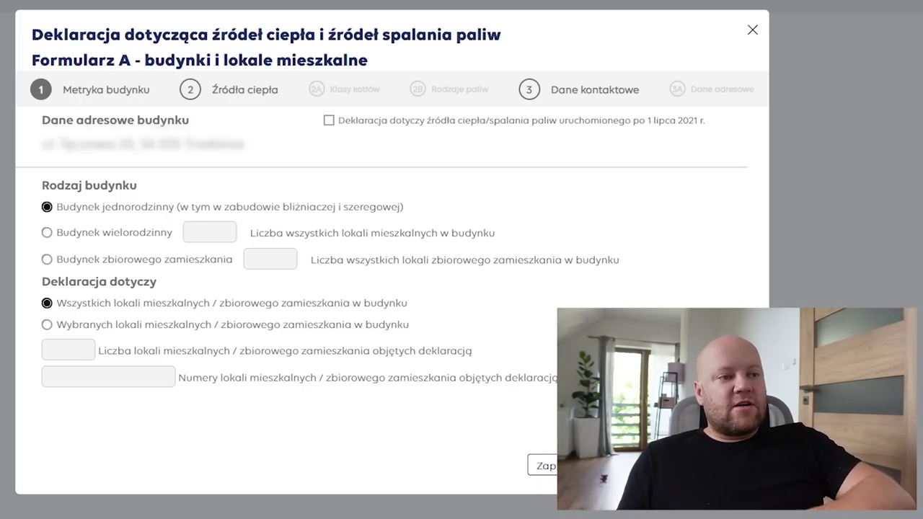
click(548, 466)
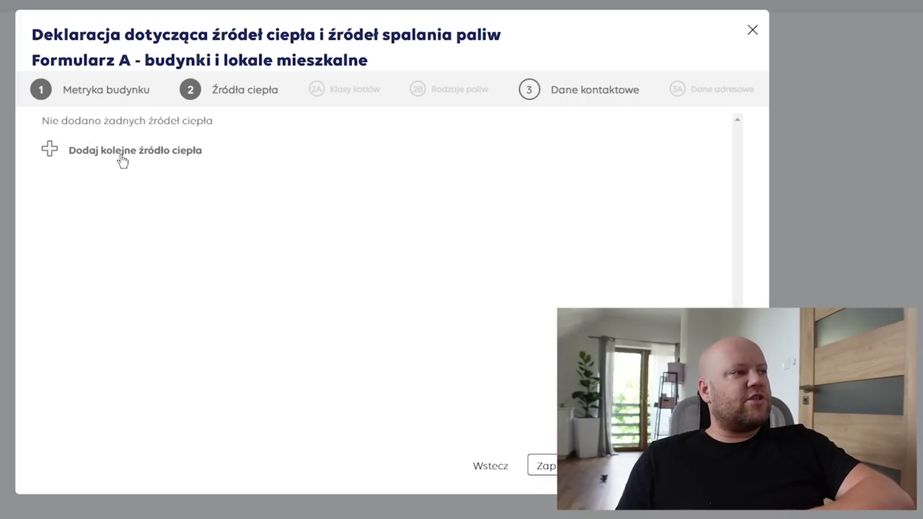
Add a heat source and choose the solid-fuel boiler with automatic fuel feeding as its type
click(121, 160)
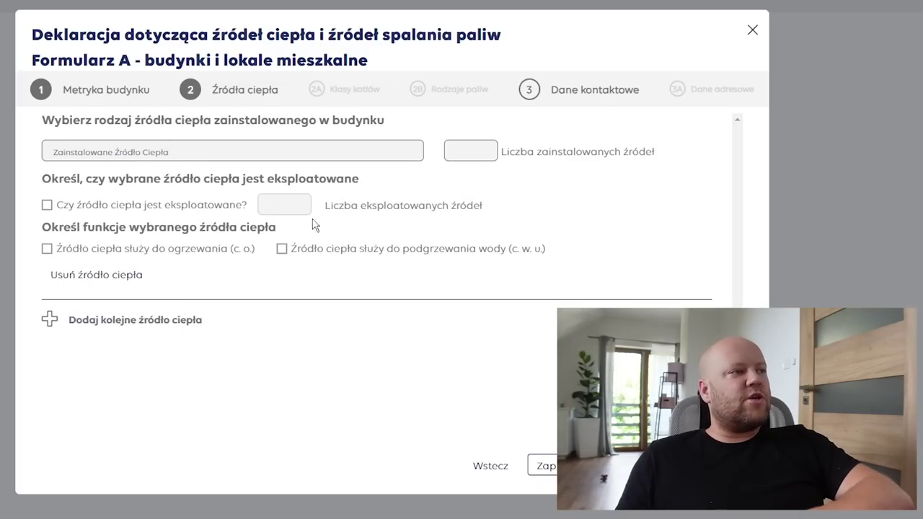
click(288, 155)
scroll(264, 234, down, 5)
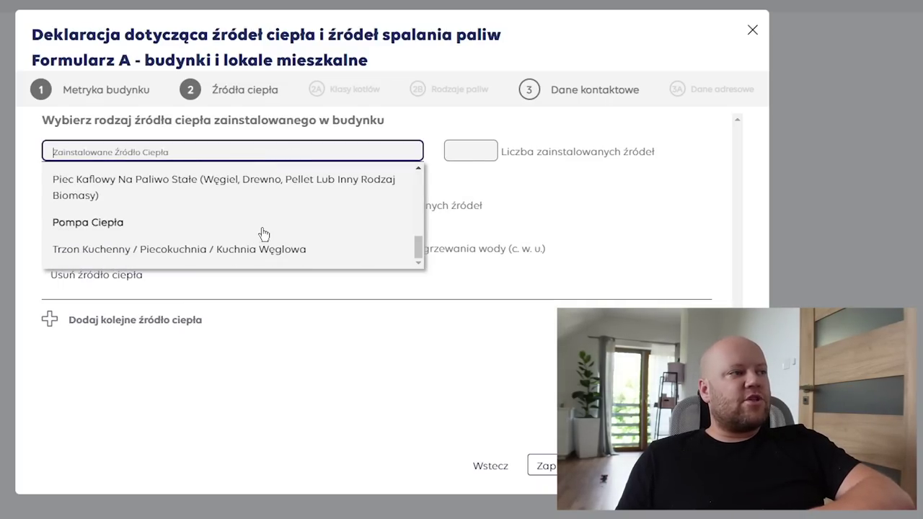
scroll(130, 256, up, 4)
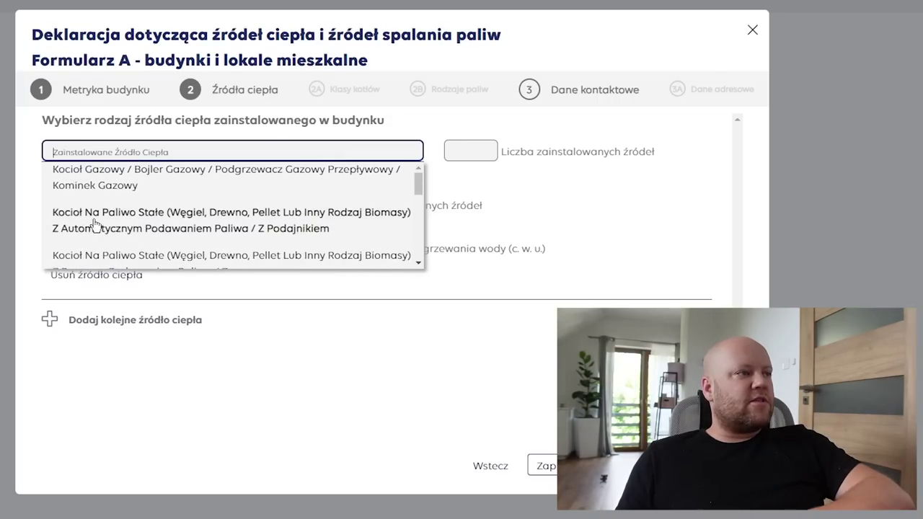
scroll(112, 220, down, 1)
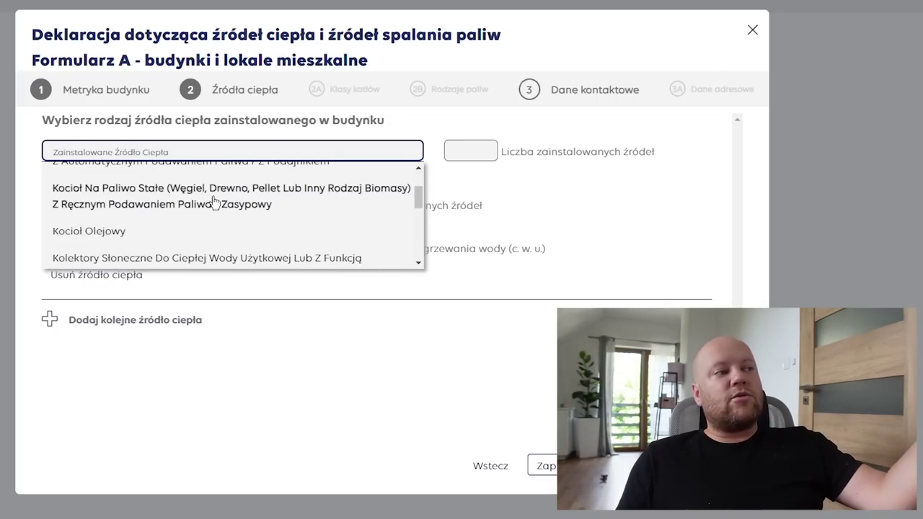
scroll(245, 216, up, 1)
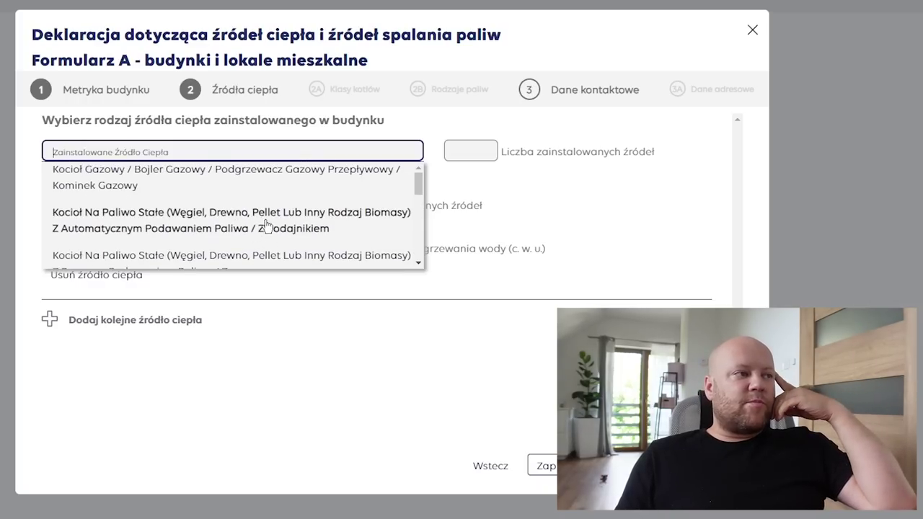
click(267, 226)
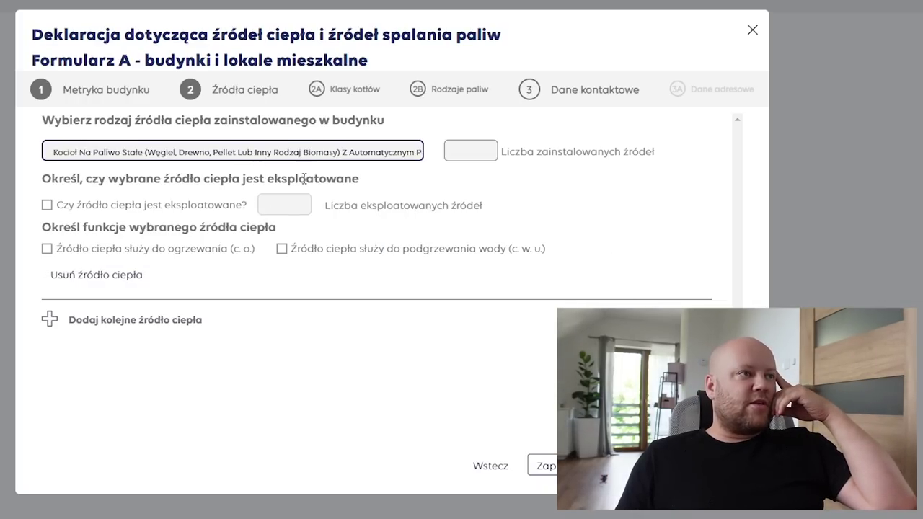
Enter 1 installed and 1 operated heat source, mark it for both heating and hot water, and proceed to the boiler classes
click(457, 152)
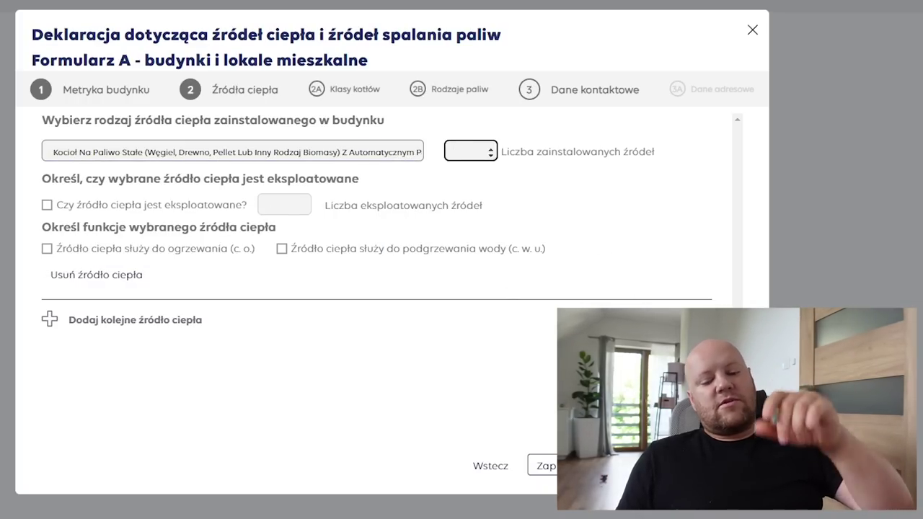
text(1)
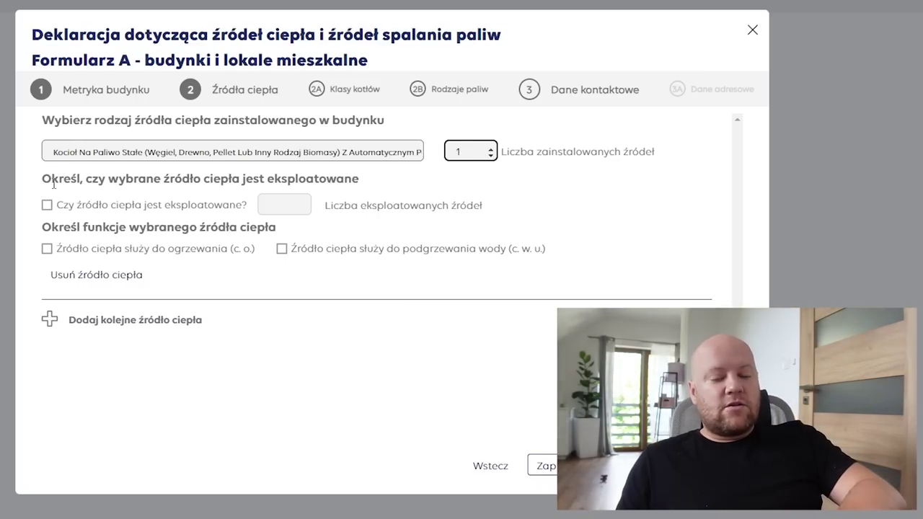
click(46, 207)
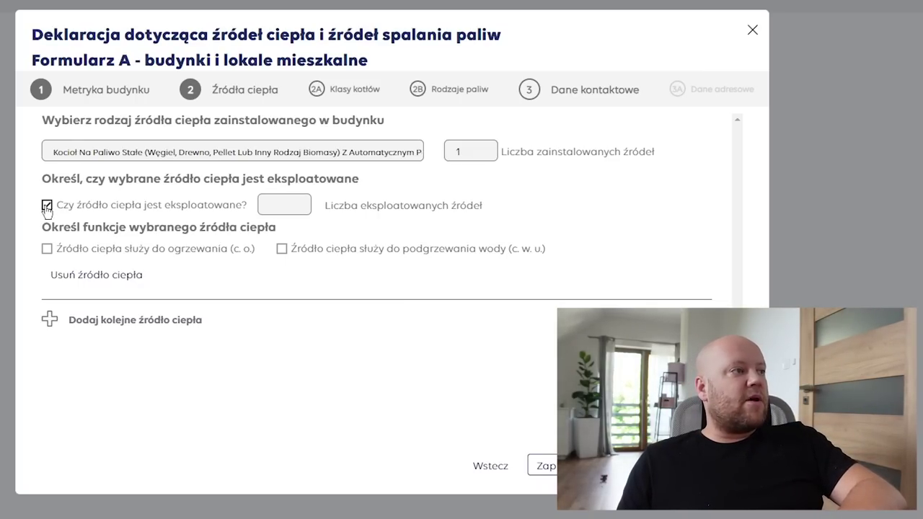
click(277, 199)
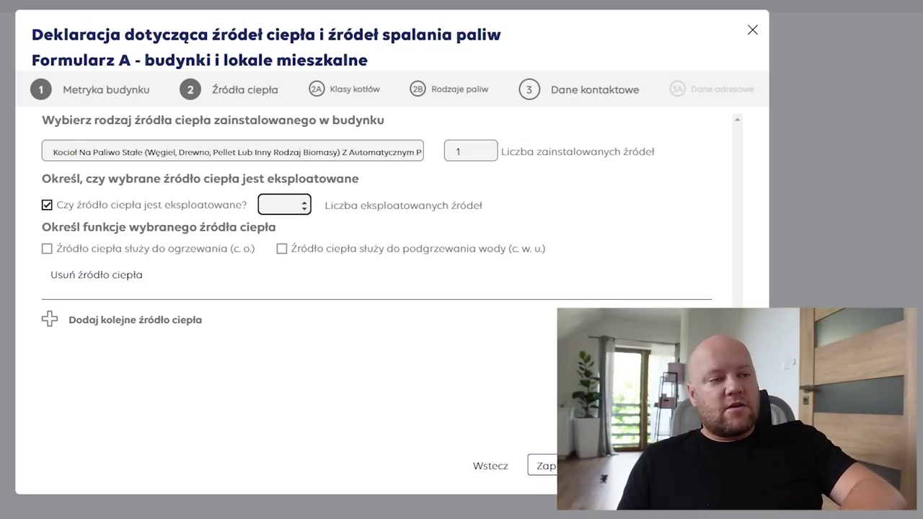
click(503, 328)
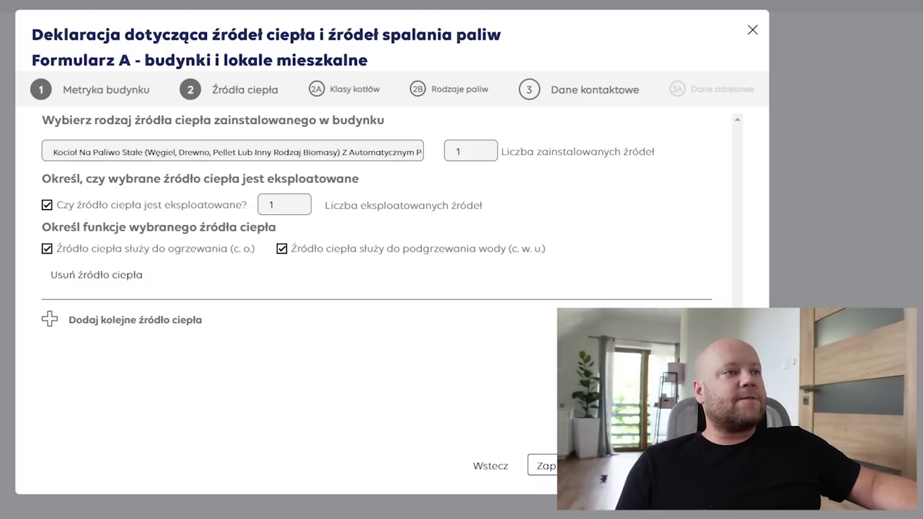
click(546, 466)
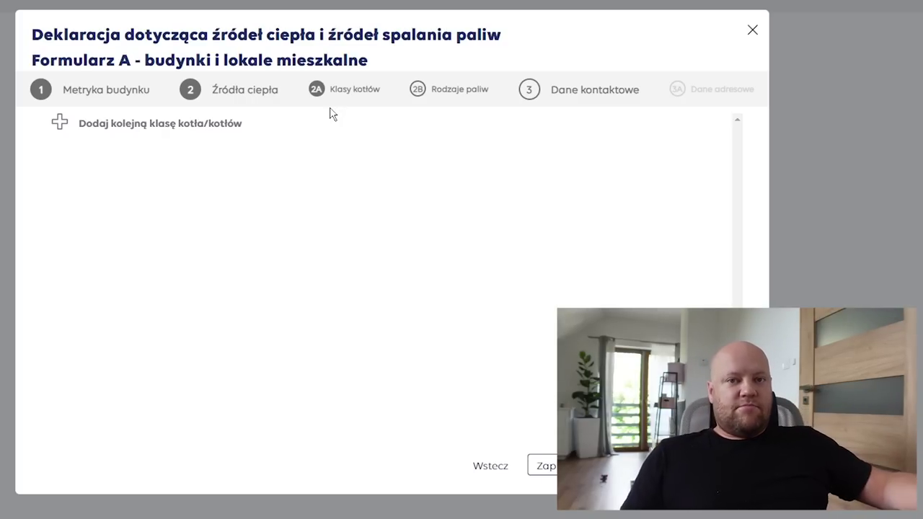
Add 1 boiler of Klasa 5, select Węgiel i paliwa węglopochodne as the fuel, and proceed to the contact details
click(185, 127)
click(210, 149)
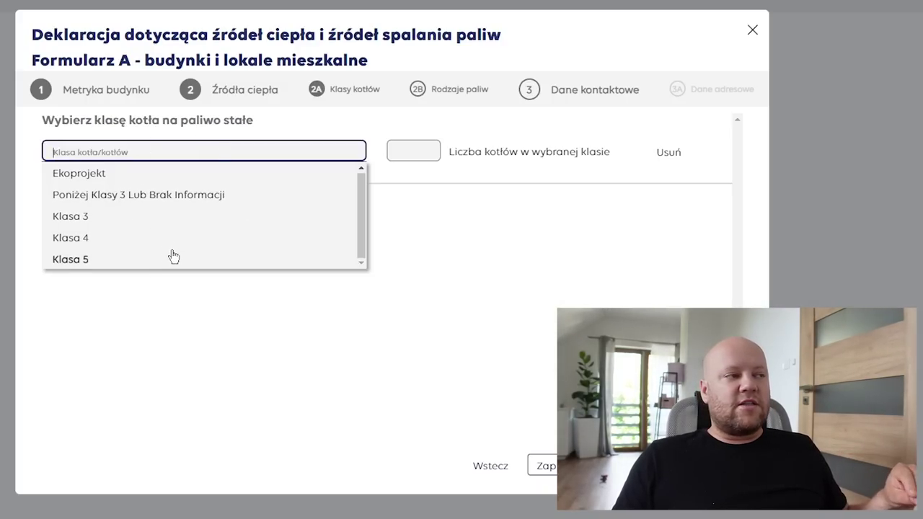
click(71, 260)
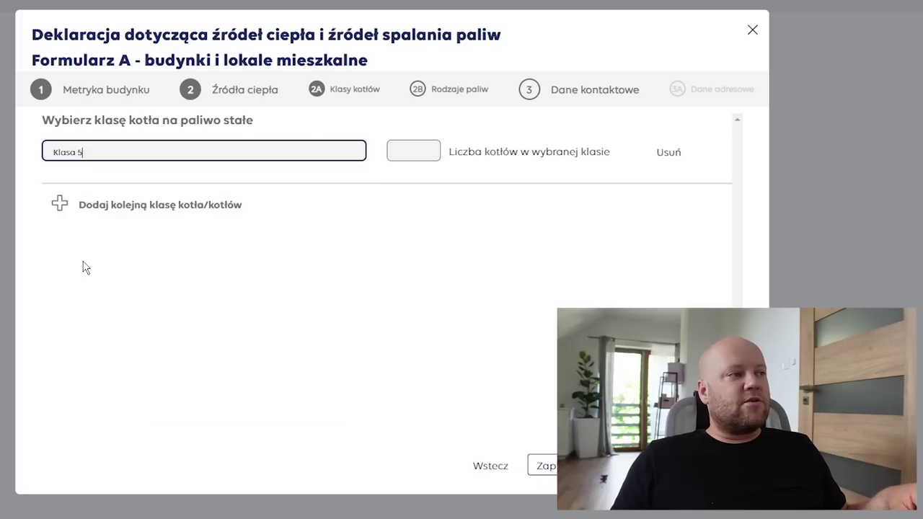
click(435, 144)
text(1)
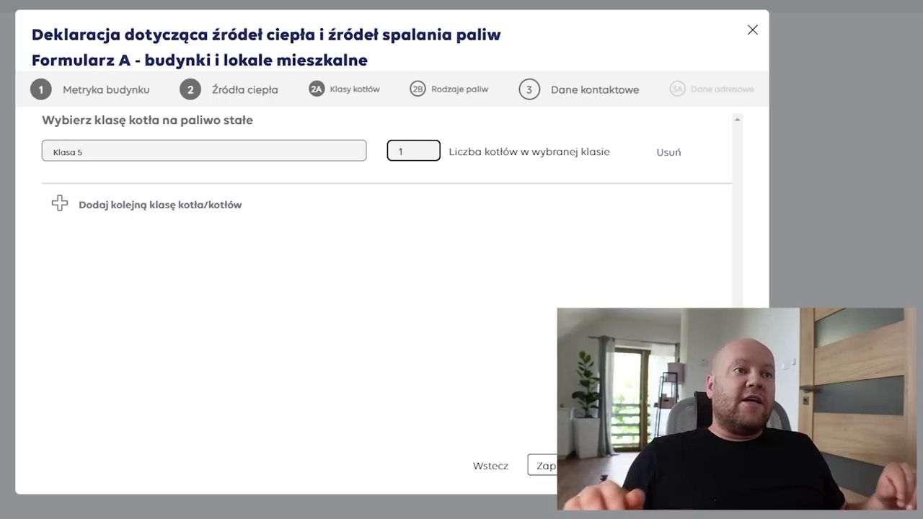
click(577, 466)
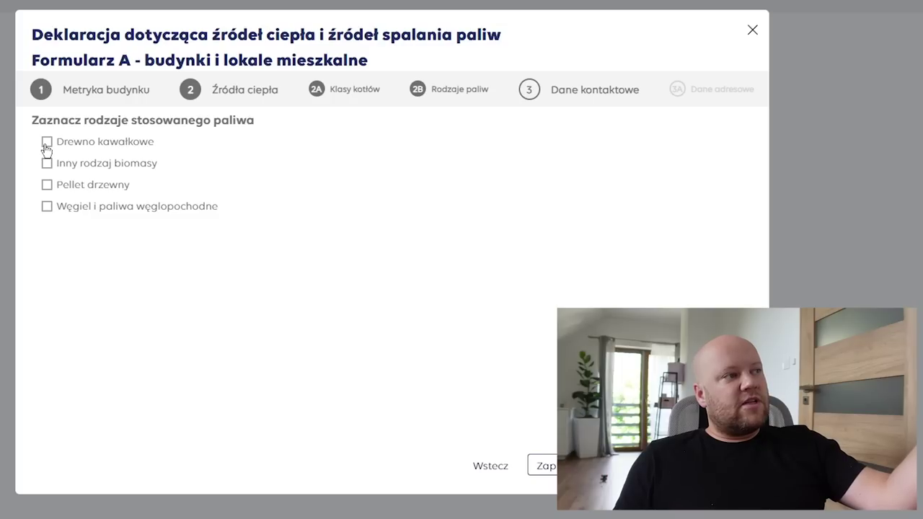
click(48, 208)
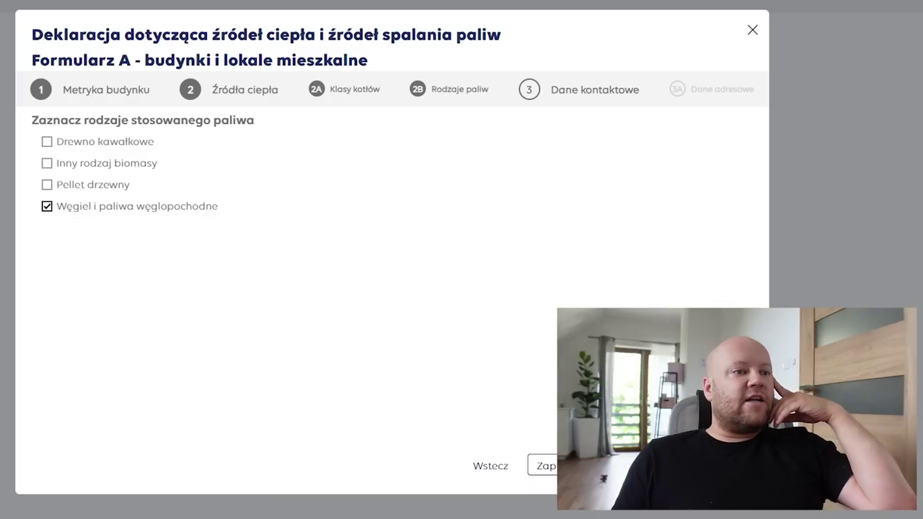
click(570, 466)
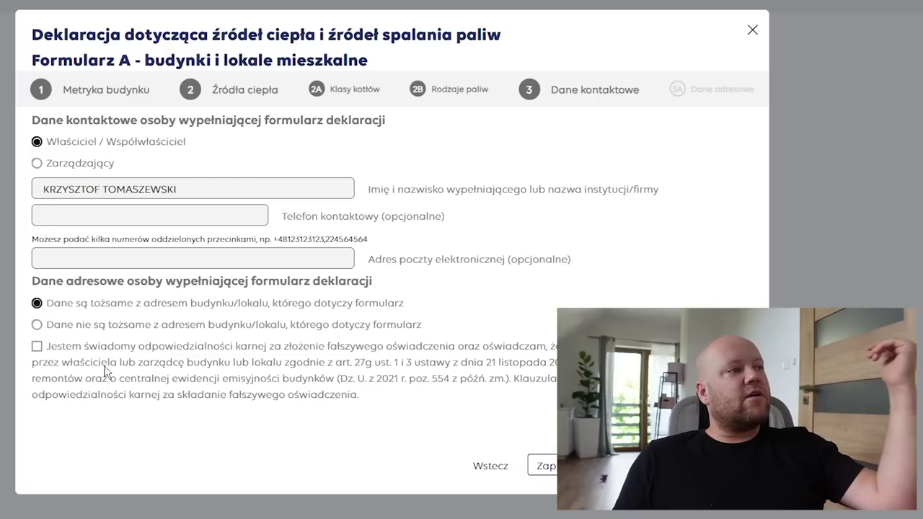